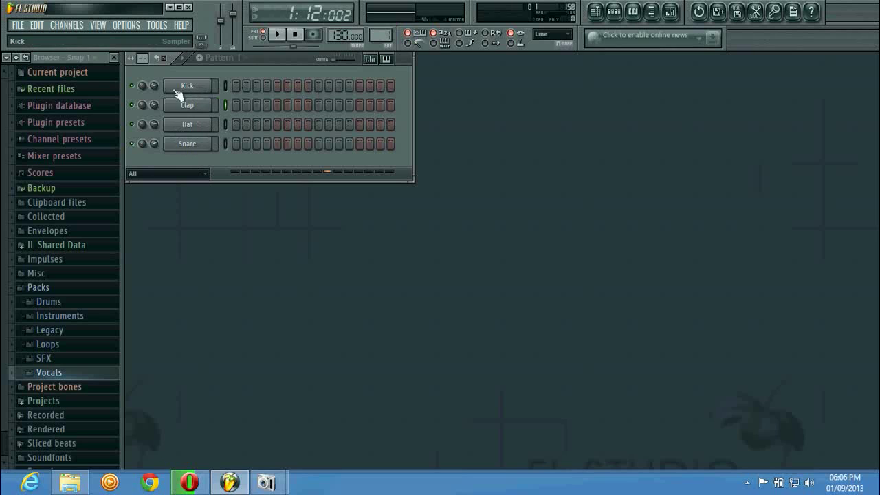
Place Kick hits on steps 1, 5, 9 and 13 of Pattern 1, closing the Kick channel settings
{"action": "left_click", "coordinate": [235, 86]}
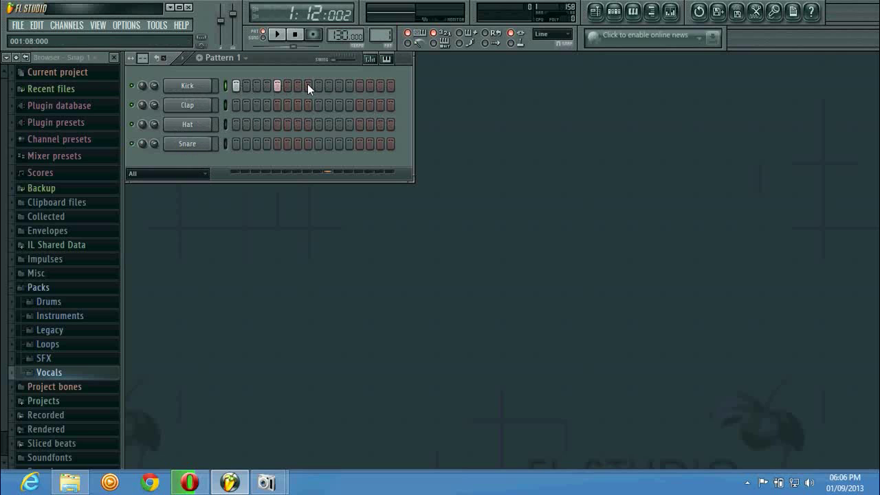
{"action": "left_click", "coordinate": [199, 89]}
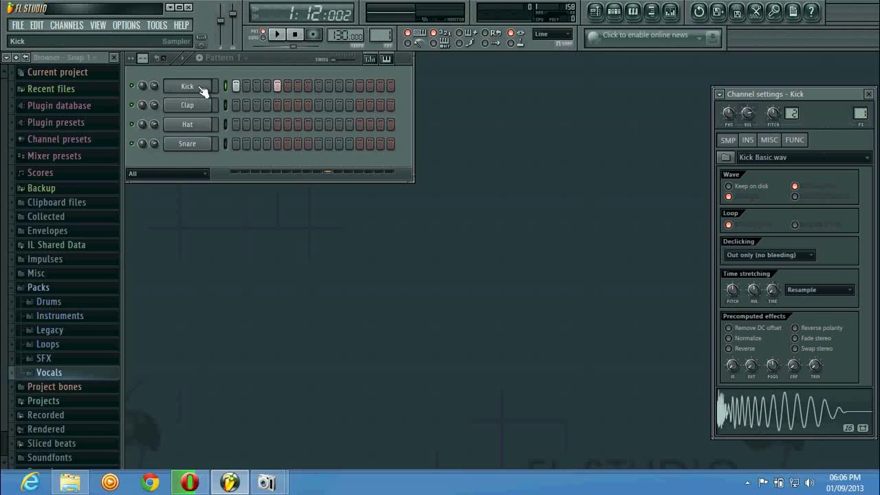
{"action": "left_click", "coordinate": [196, 88]}
{"action": "left_click", "coordinate": [196, 88]}
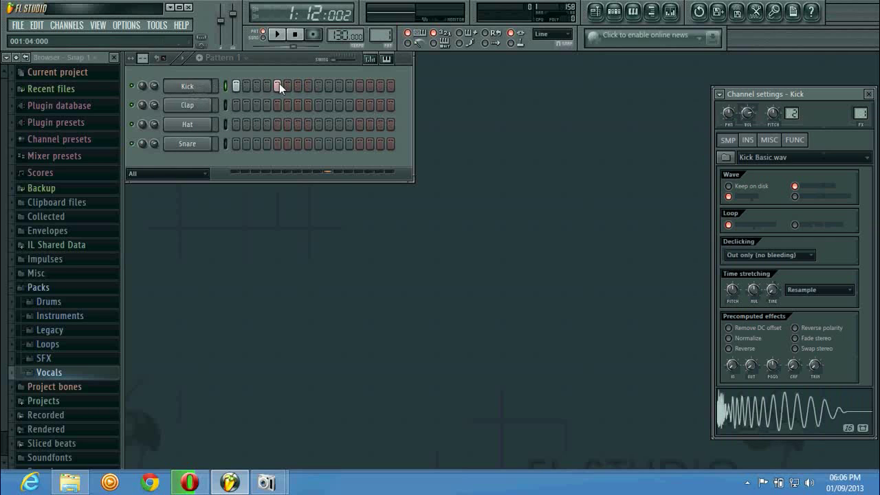
{"action": "left_click", "coordinate": [318, 85]}
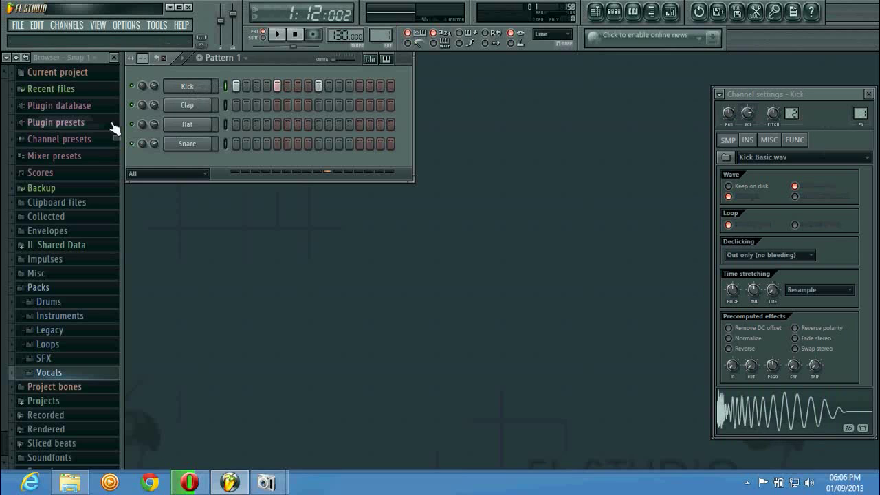
{"action": "left_click", "coordinate": [868, 94]}
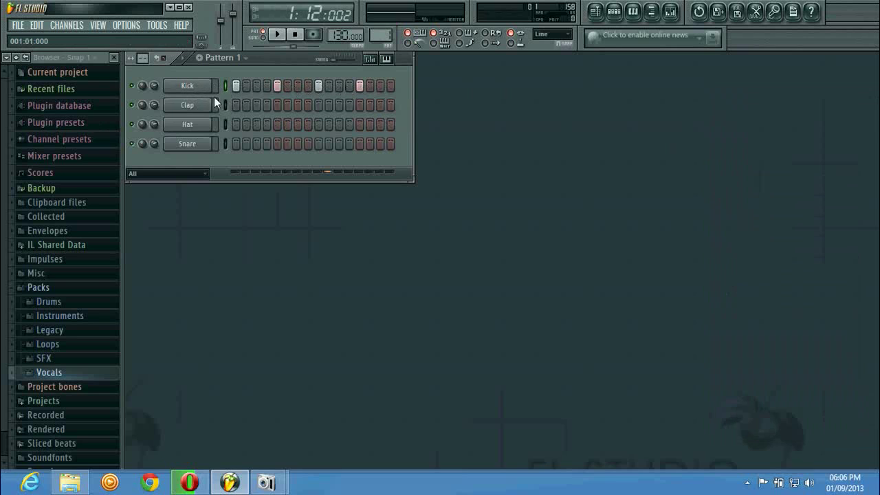
Play Pattern 1, add Clap hits on steps 2, 6 and 10, and play the pattern again
{"action": "left_click", "coordinate": [275, 35]}
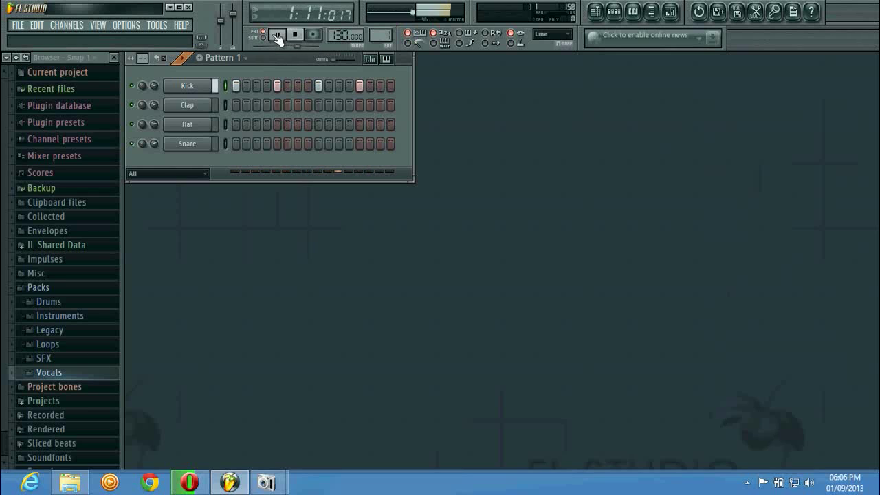
{"action": "left_click", "coordinate": [277, 35]}
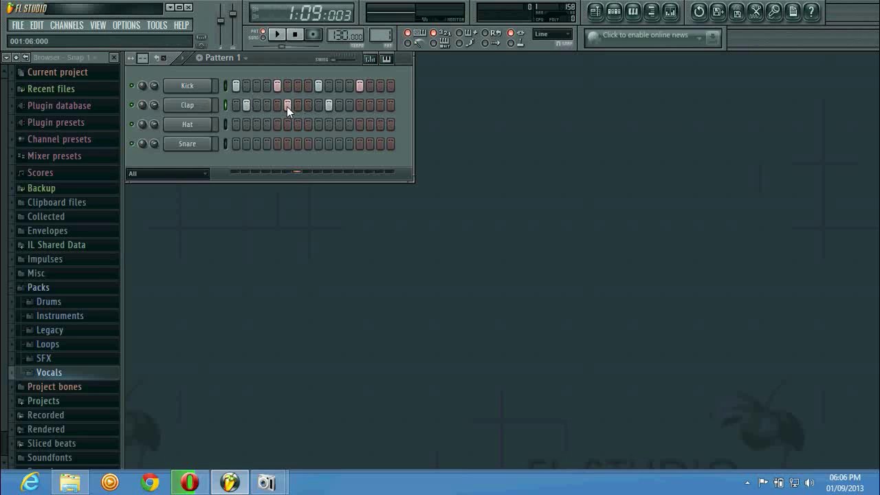
{"action": "left_click", "coordinate": [277, 38]}
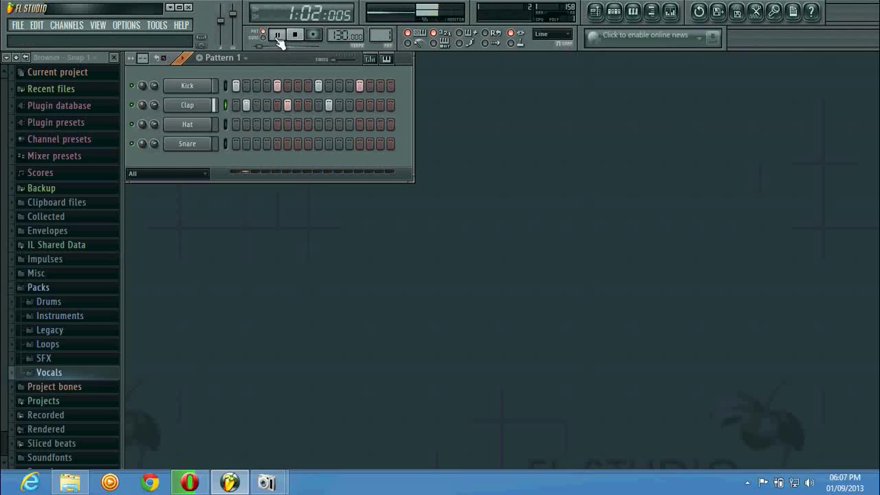
{"action": "left_click", "coordinate": [278, 38]}
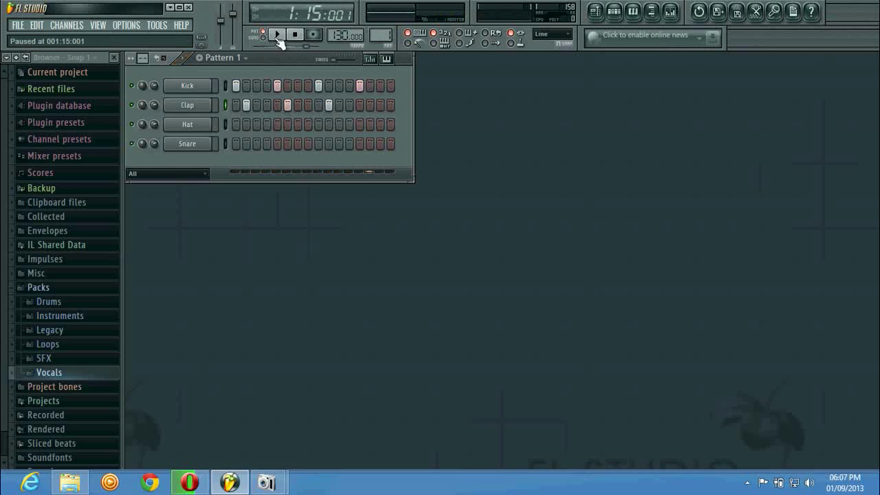
Add extra Kick hits on steps 3, 7 and 12 and Clap hits on steps 3 and 5
{"action": "left_click", "coordinate": [255, 85]}
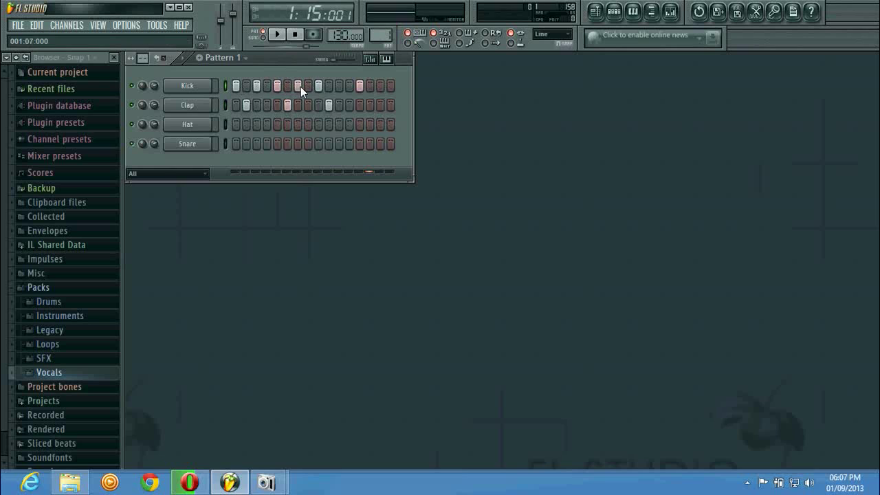
{"action": "left_click", "coordinate": [347, 86]}
{"action": "left_click", "coordinate": [277, 104]}
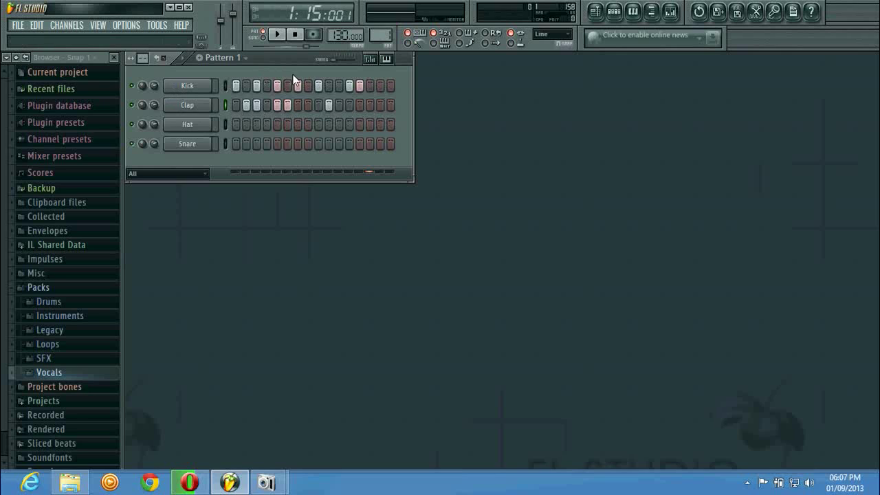
Clear every Clap hit, reduce the Kick row to steps 1, 2, 3, 12 and 13, and play the pattern
{"action": "left_click", "coordinate": [246, 105]}
{"action": "left_click", "coordinate": [256, 85]}
{"action": "left_click", "coordinate": [327, 105]}
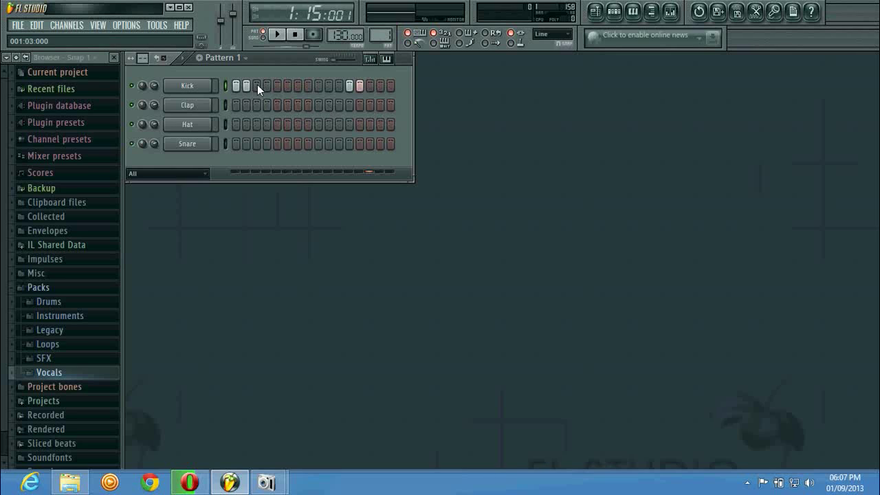
{"action": "left_click", "coordinate": [277, 35]}
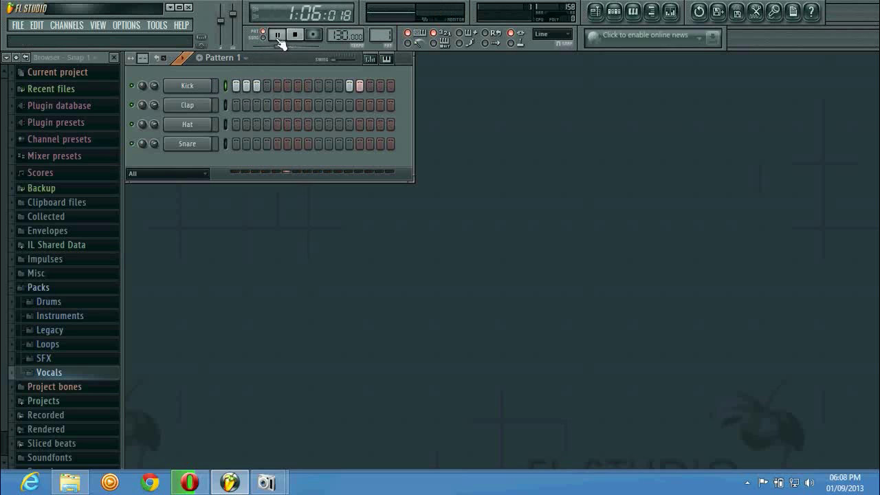
{"action": "left_click", "coordinate": [279, 40]}
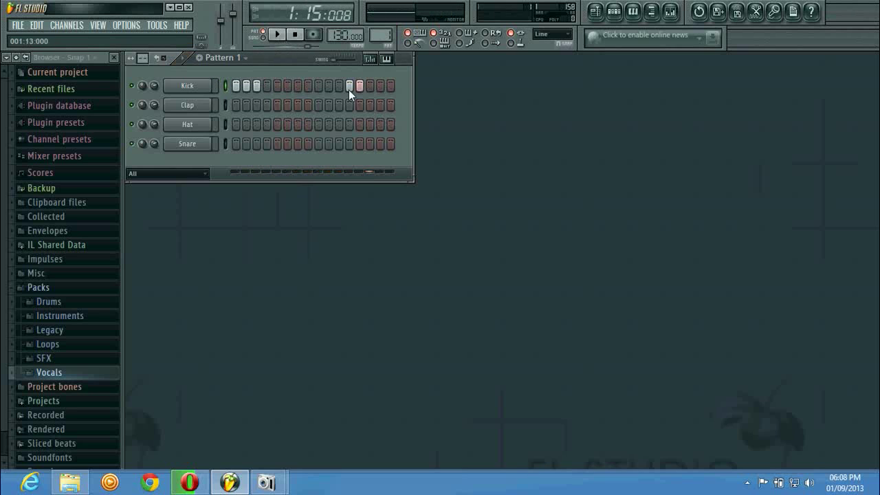
Move the step 3 hit from Kick to Clap, add Clap hits on steps 5 and 9, and play the pattern
{"action": "left_click", "coordinate": [256, 105]}
{"action": "left_click", "coordinate": [317, 104]}
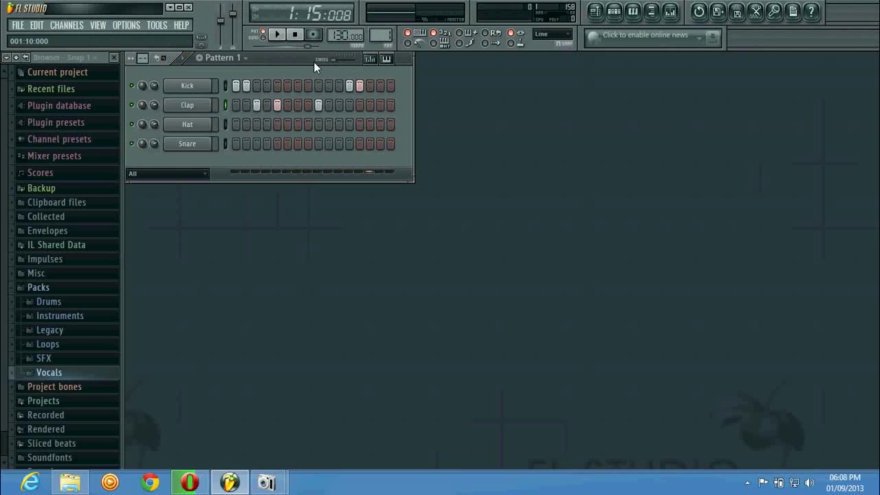
{"action": "left_click", "coordinate": [278, 36]}
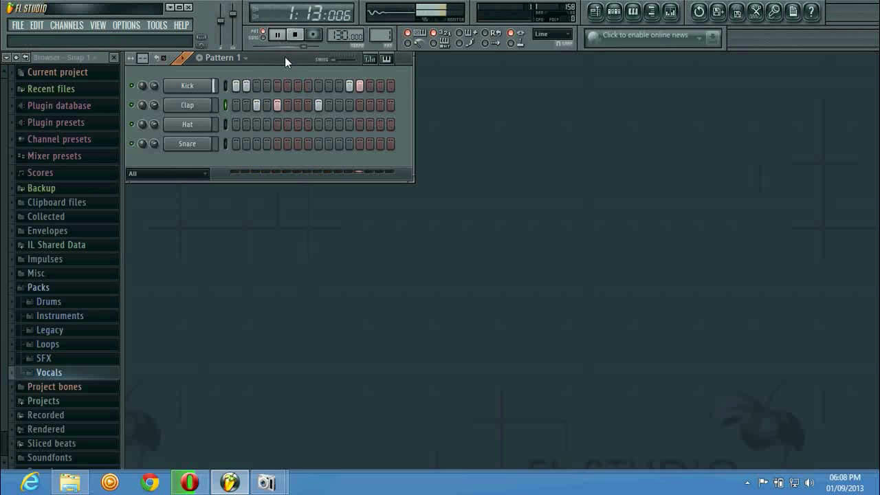
{"action": "left_click", "coordinate": [281, 36]}
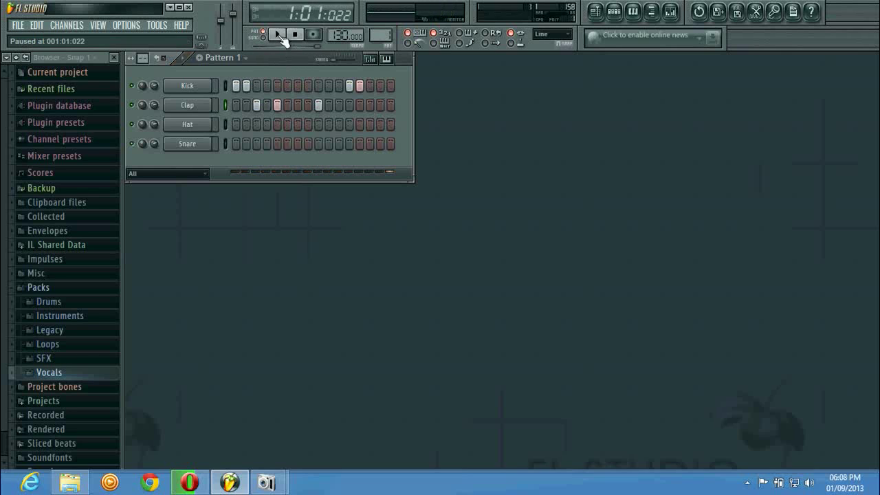
Add a Kick hit on step 10 and play the pattern
{"action": "left_click", "coordinate": [329, 85]}
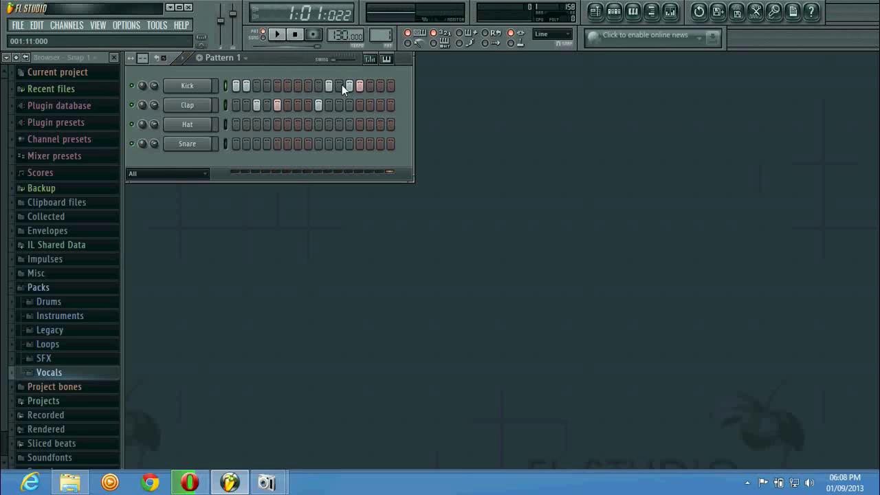
{"action": "left_click", "coordinate": [278, 37]}
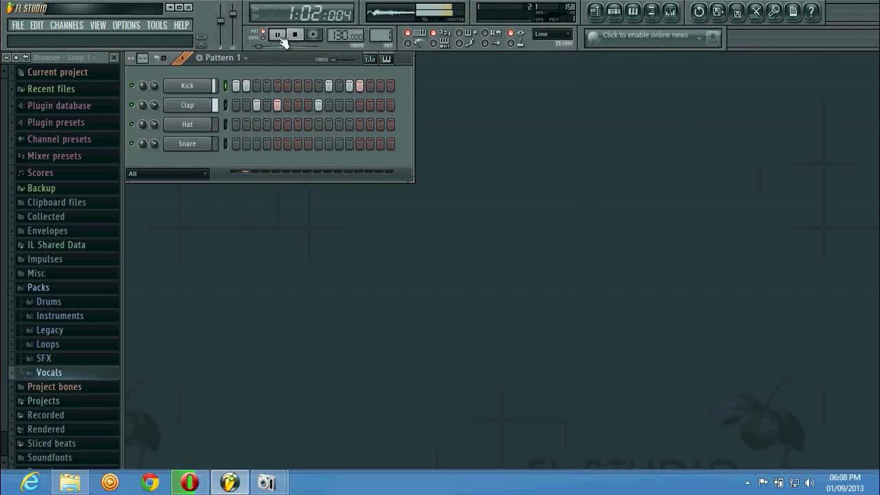
{"action": "left_click", "coordinate": [278, 36]}
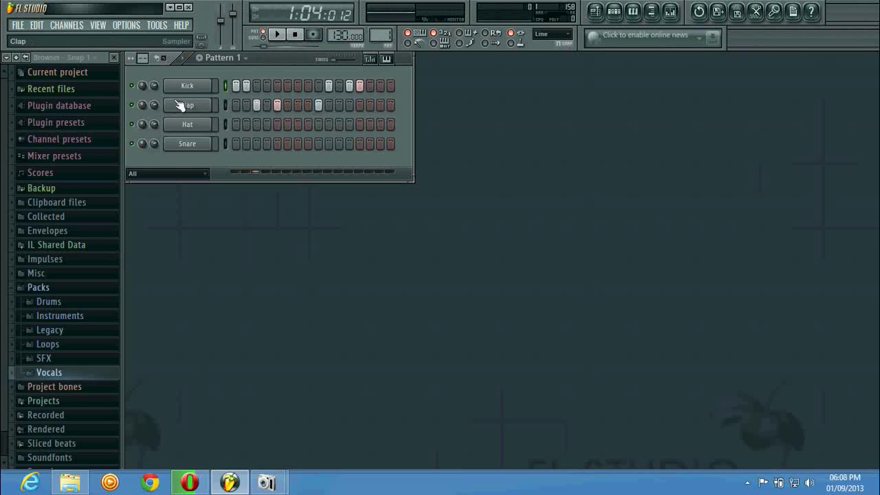
Fill the Kick channel on each 2 steps and the Clap channel on each 4 steps, and play the result
{"action": "right_click", "coordinate": [193, 86]}
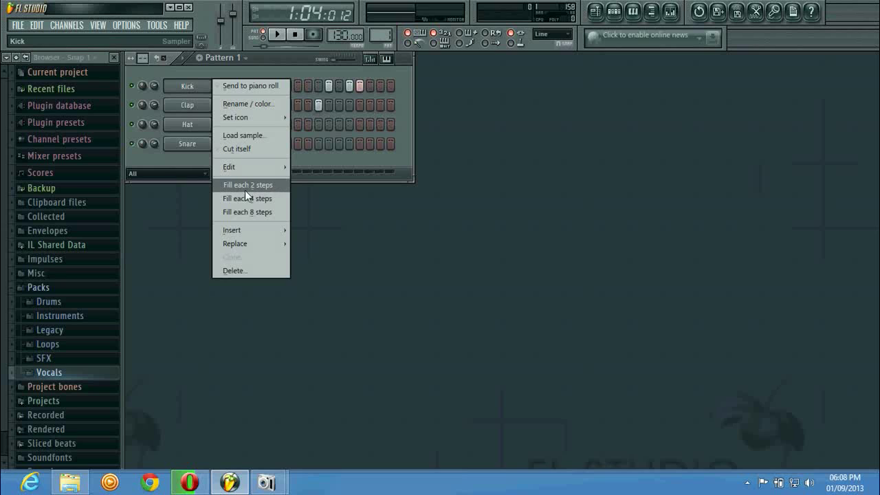
{"action": "left_click", "coordinate": [273, 186]}
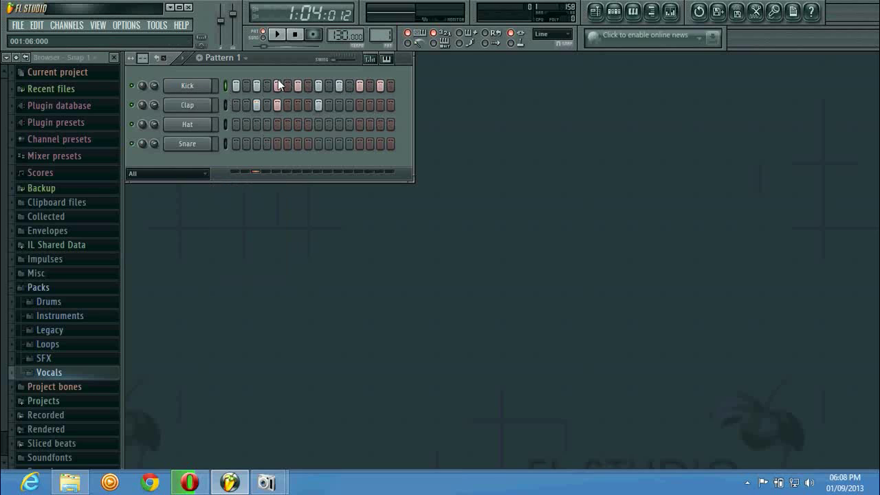
{"action": "right_click", "coordinate": [197, 109]}
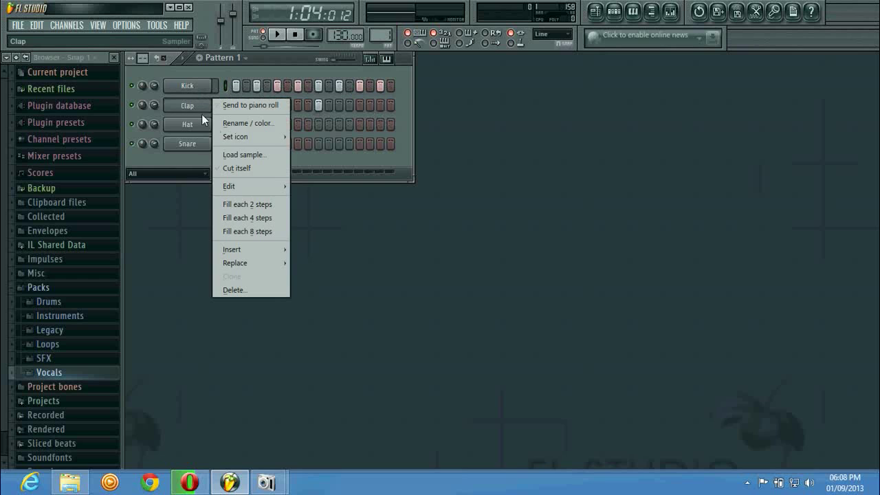
{"action": "left_click", "coordinate": [268, 217]}
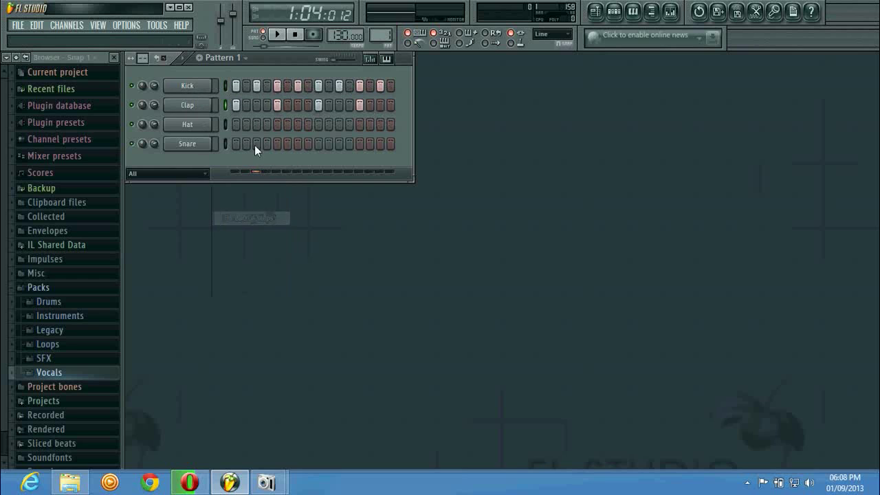
{"action": "left_click", "coordinate": [279, 35]}
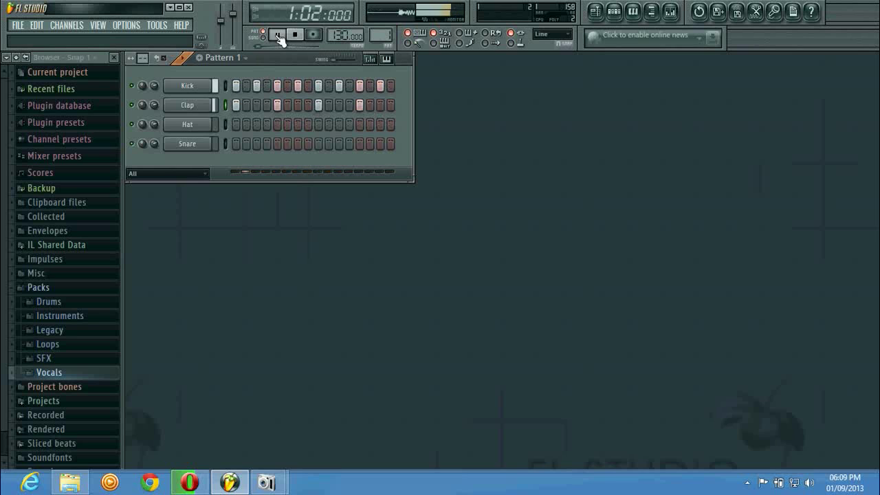
{"action": "left_click", "coordinate": [277, 35]}
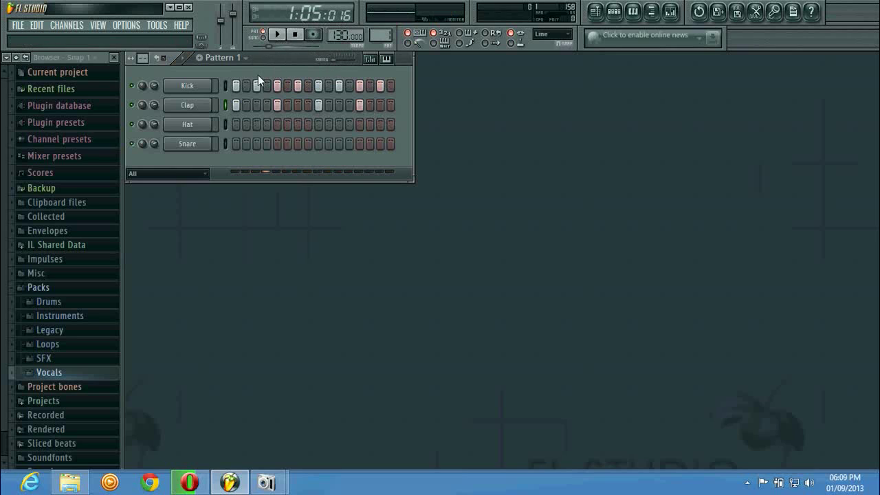
Add a Clap hit on step 2 and play Pattern 1 with the filled Kick row
{"action": "right_click", "coordinate": [186, 85]}
{"action": "left_click", "coordinate": [256, 86]}
{"action": "left_click", "coordinate": [277, 35]}
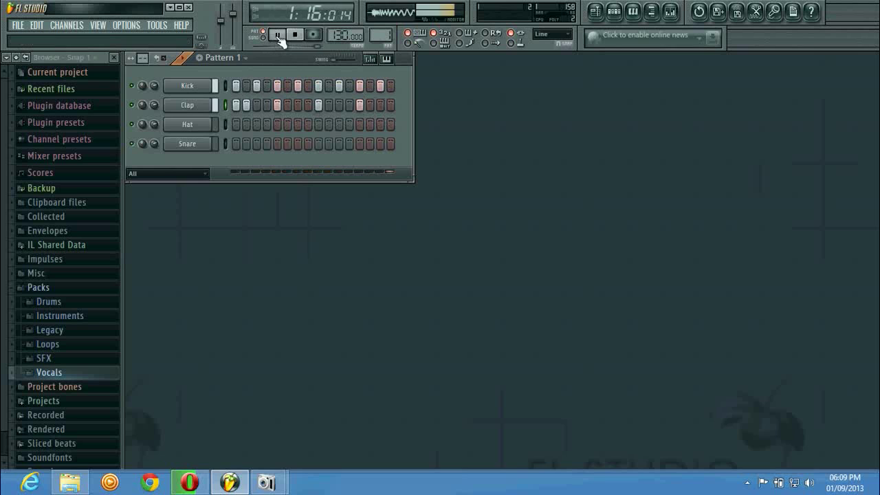
{"action": "left_click", "coordinate": [277, 35]}
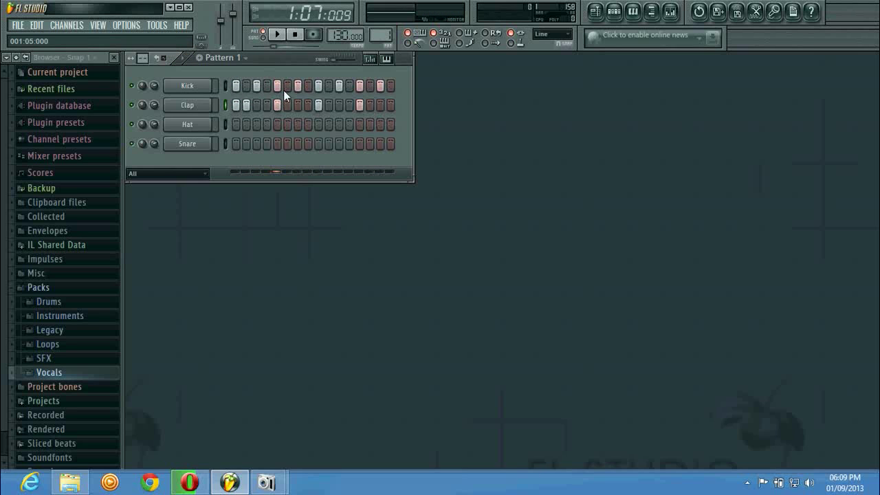
{"action": "left_click", "coordinate": [298, 103]}
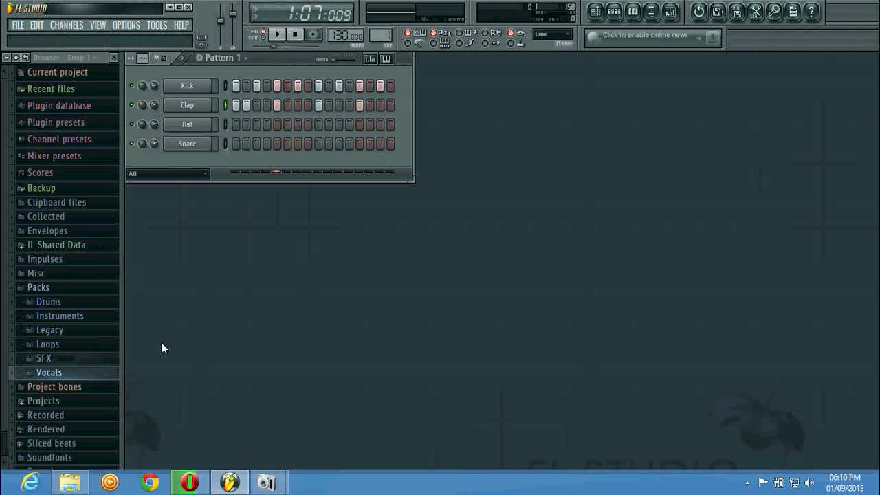
Expand the Vocals folder in Packs and preview the VOC Respect, VOC Baby and VOC House samples
{"action": "left_click", "coordinate": [21, 290]}
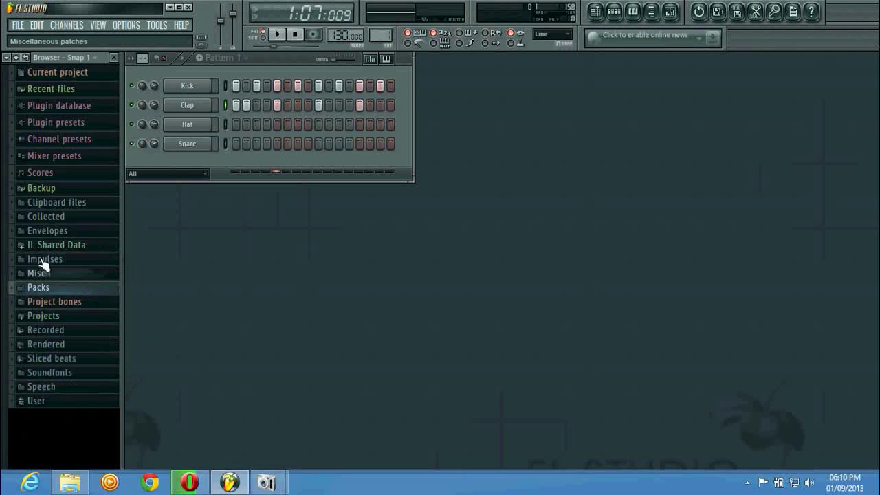
{"action": "left_click", "coordinate": [18, 289]}
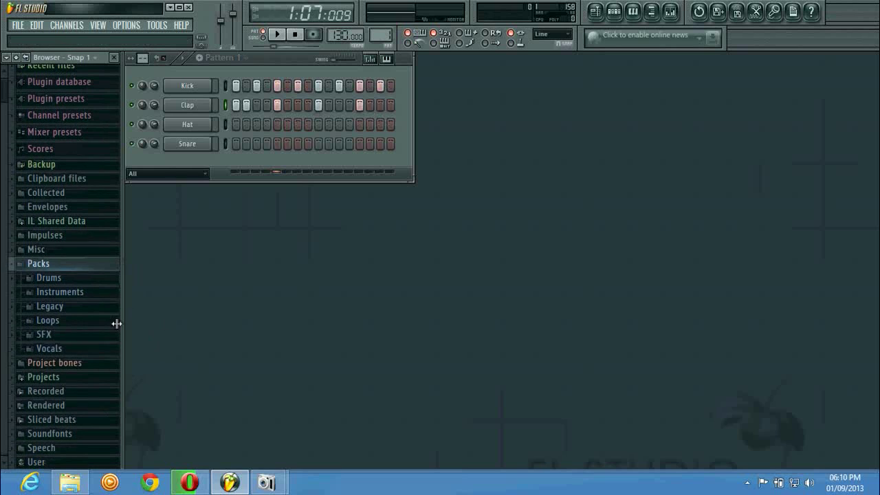
{"action": "left_click", "coordinate": [38, 350]}
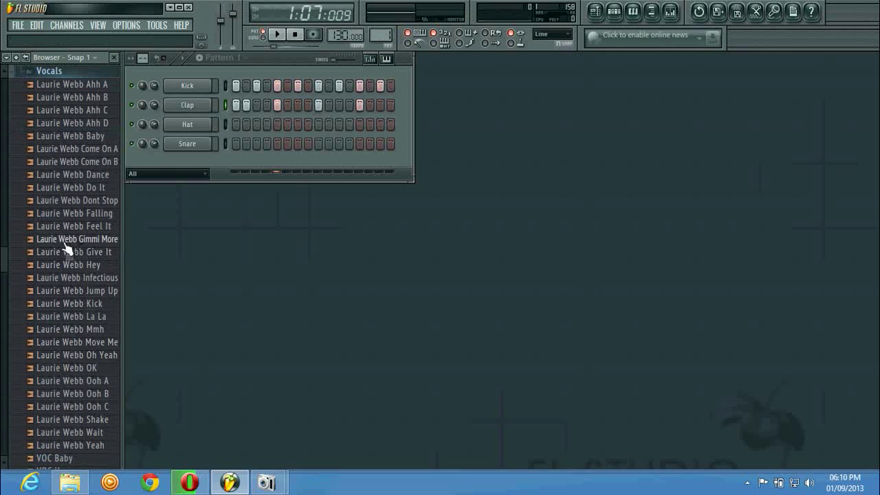
{"action": "scroll", "coordinate": [56, 270], "scroll_direction": "down", "scroll_amount": 4}
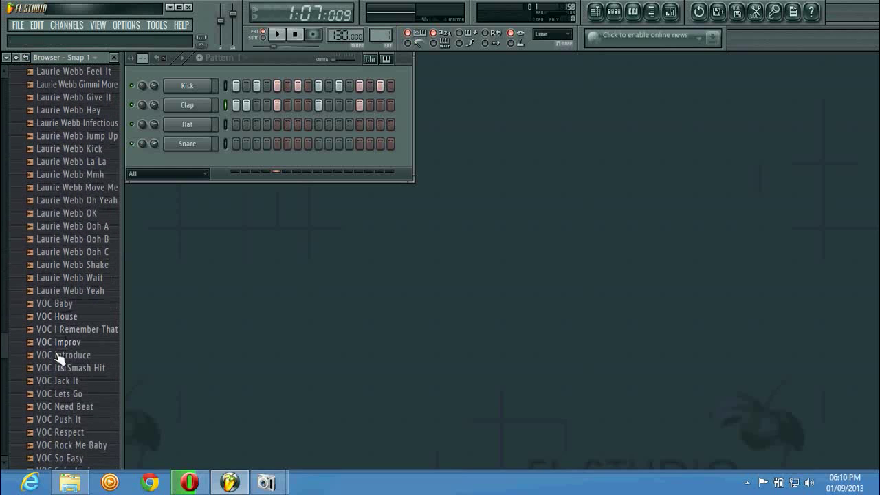
{"action": "left_click", "coordinate": [55, 431]}
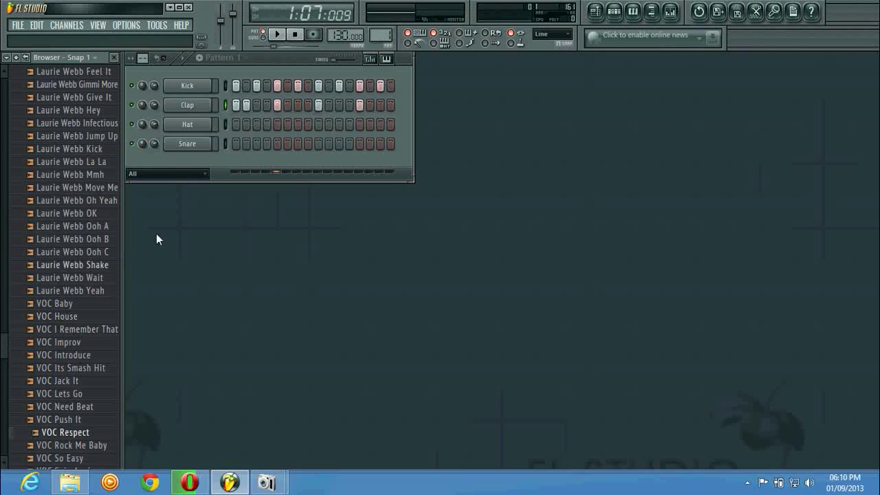
{"action": "left_click", "coordinate": [46, 306]}
{"action": "left_click", "coordinate": [55, 317]}
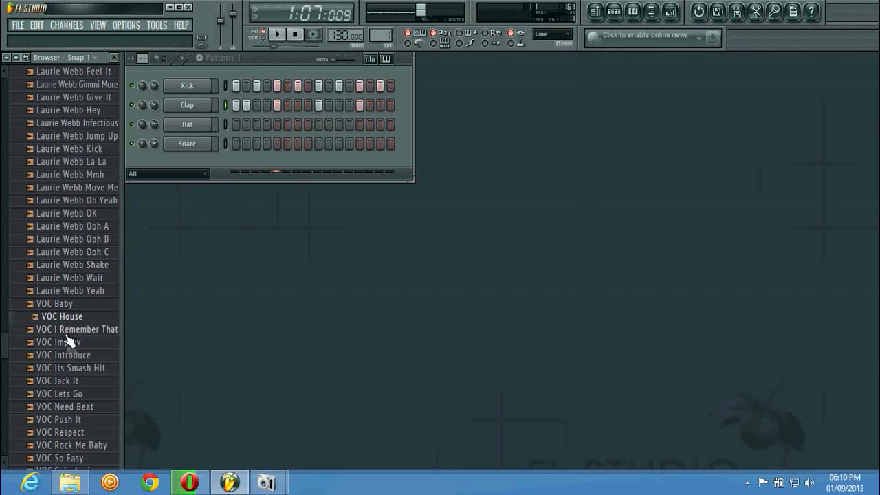
Preview the VOC I Remember That, VOC Improv and VOC Baby samples, and load VOC Baby into the Snare channel
{"action": "left_click", "coordinate": [66, 329]}
{"action": "left_click", "coordinate": [59, 342]}
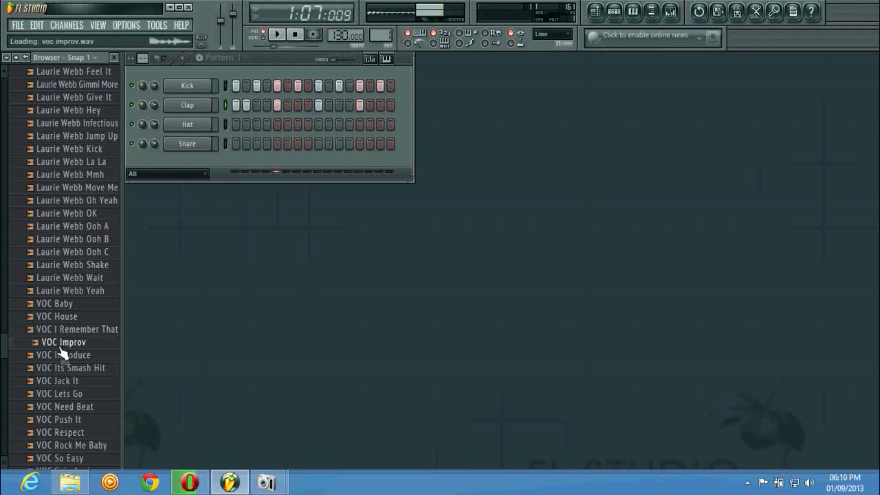
{"action": "left_click", "coordinate": [45, 305]}
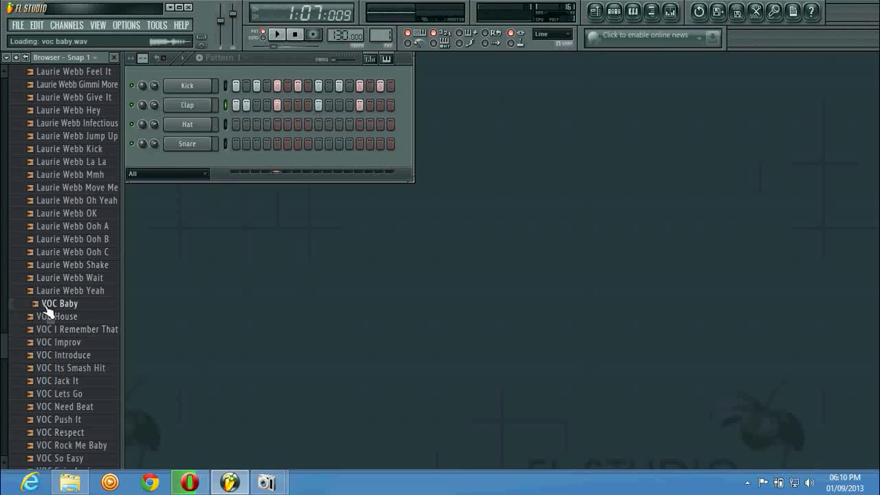
{"action": "left_click_drag", "start_coordinate": [46, 307], "coordinate": [185, 141]}
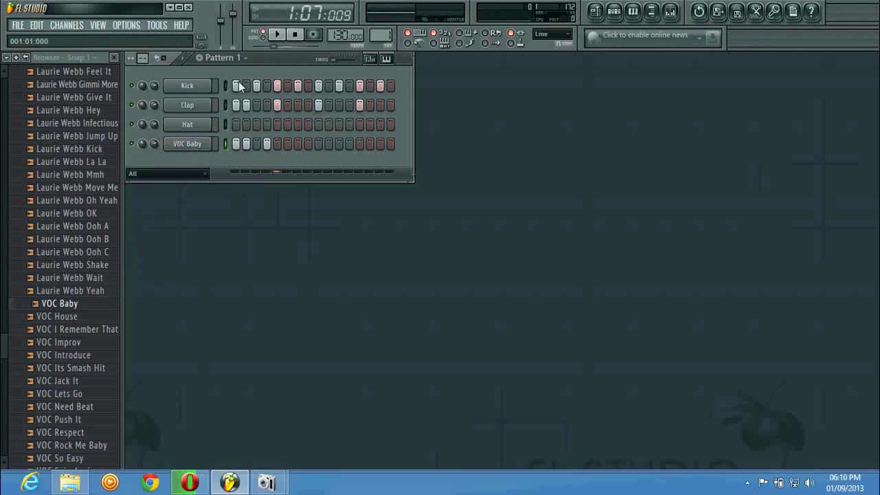
Remove the Clap hit on step 1 and play Pattern 1 with the VOC Baby channel, pausing after listening
{"action": "left_click", "coordinate": [237, 105]}
{"action": "left_click", "coordinate": [277, 35]}
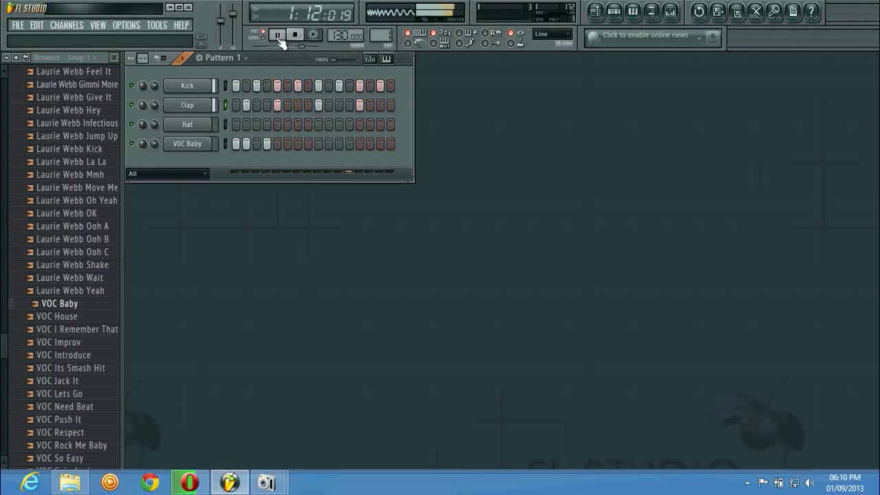
{"action": "left_click", "coordinate": [276, 35]}
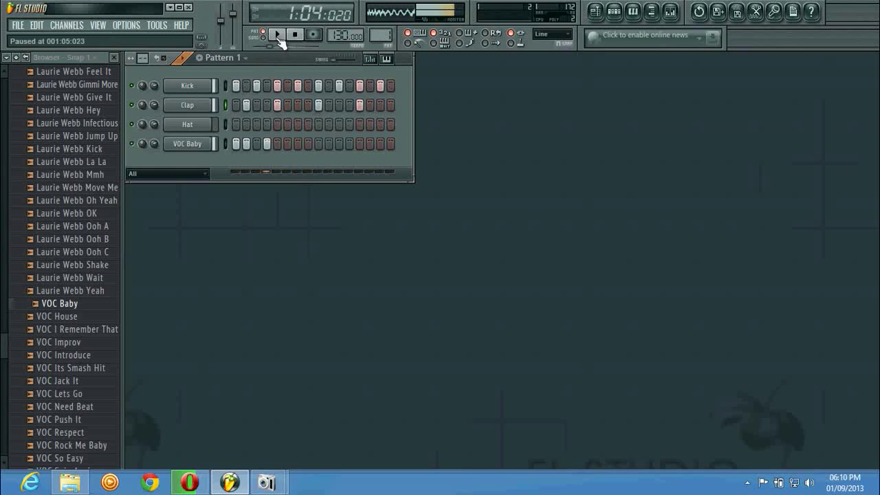
Remove the VOC Baby hit on step 2 and play the pattern again, pausing after listening
{"action": "left_click", "coordinate": [246, 143]}
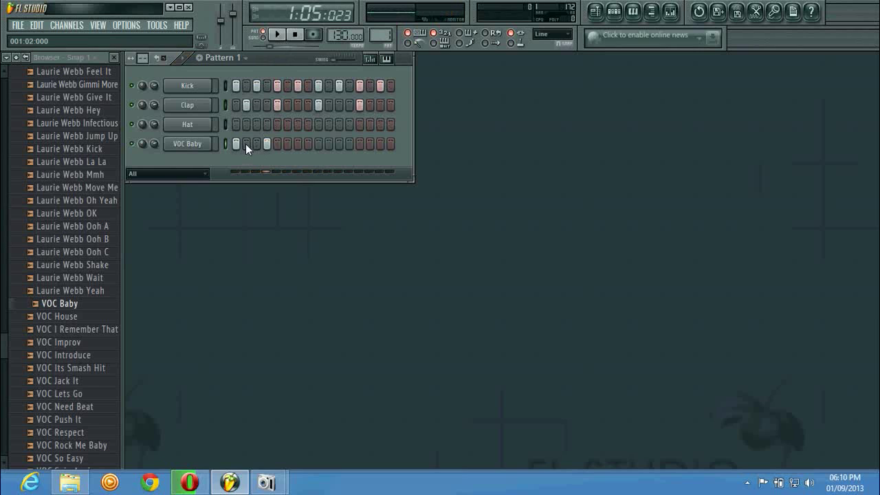
{"action": "left_click", "coordinate": [278, 35]}
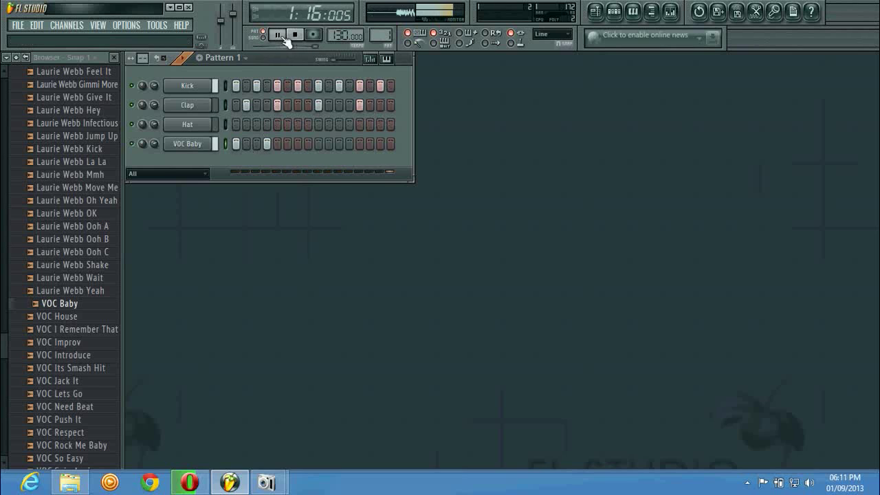
{"action": "left_click", "coordinate": [282, 37]}
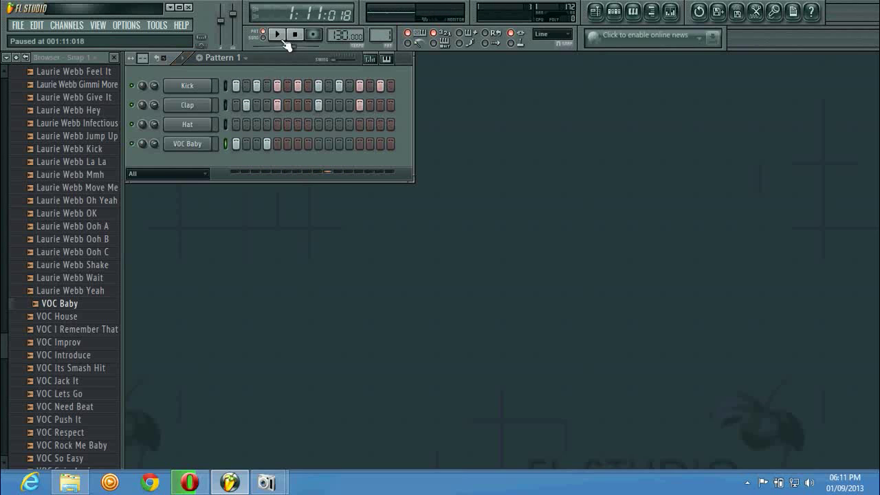
{"action": "left_click", "coordinate": [235, 84]}
{"action": "left_click", "coordinate": [236, 144]}
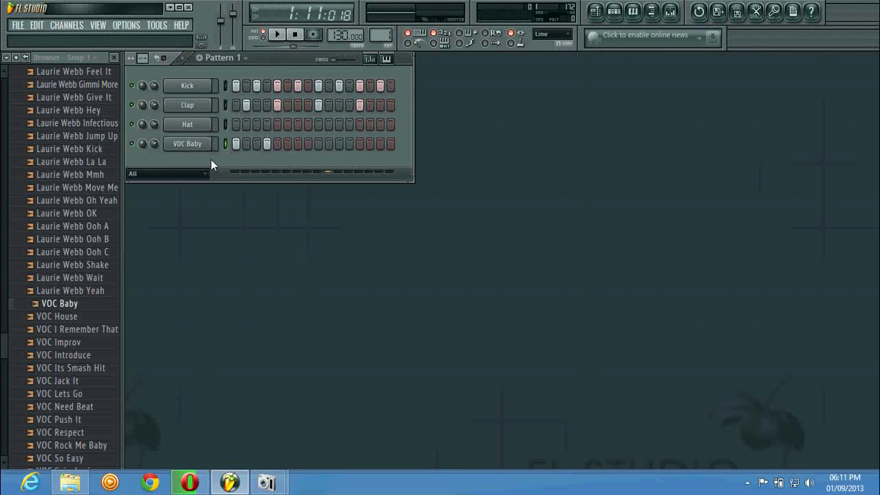